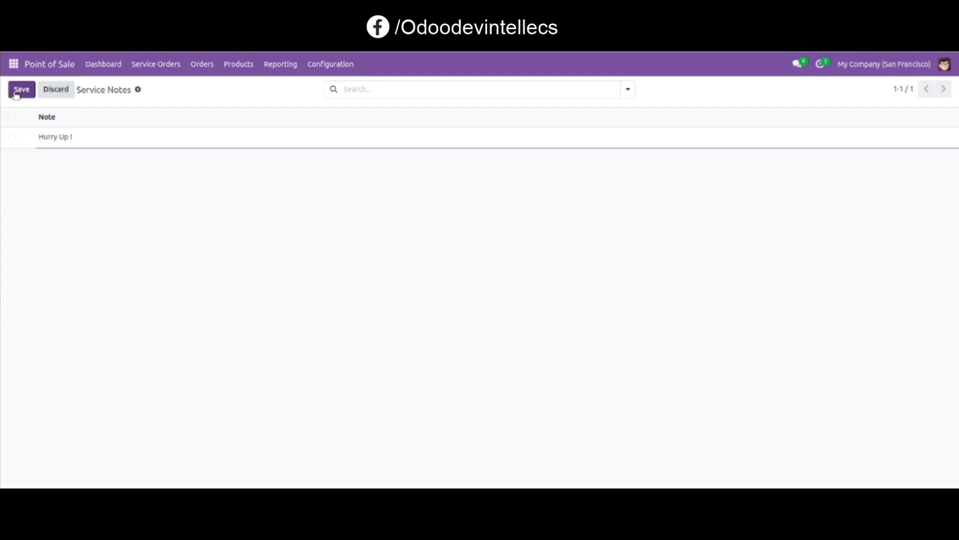
# Save the "Hurry Up !" service note, and add and save two more notes, "Emergency" and "Priority".
pyautogui.click(19, 94)
pyautogui.click(18, 95)
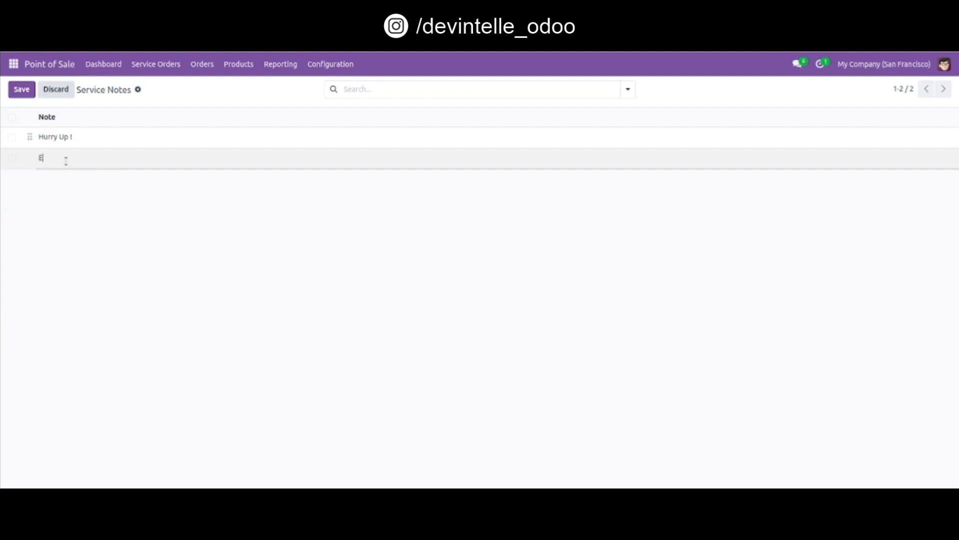
pyautogui.write('Emergency')
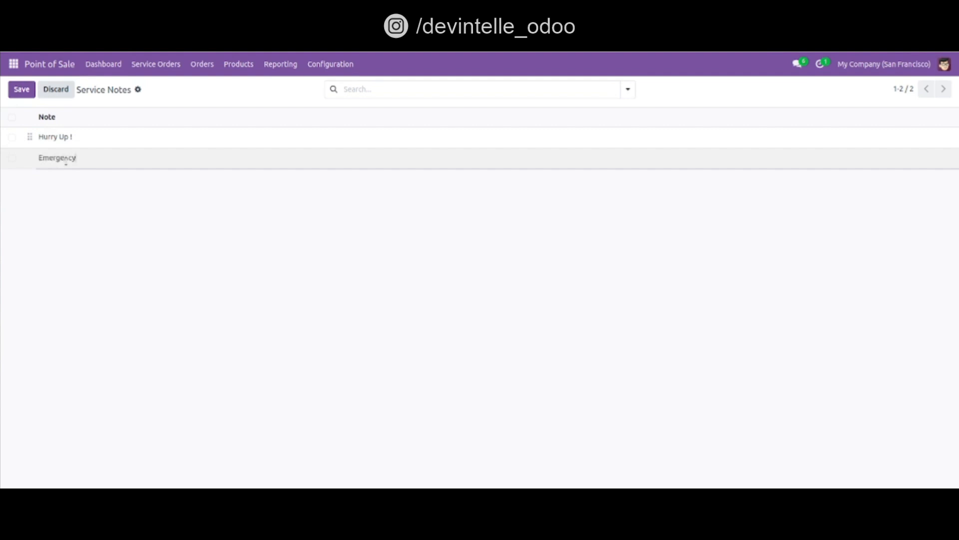
pyautogui.click(20, 96)
pyautogui.click(20, 95)
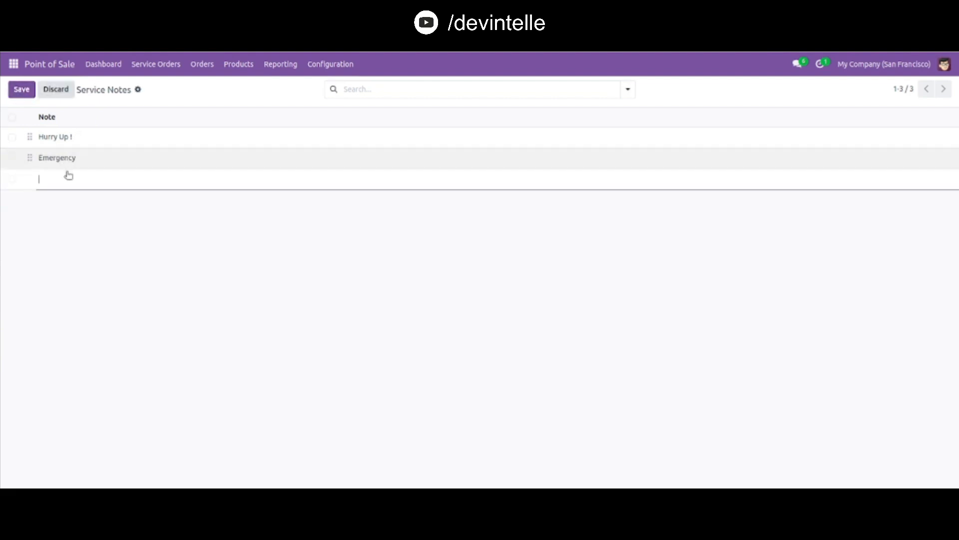
pyautogui.write('Priority')
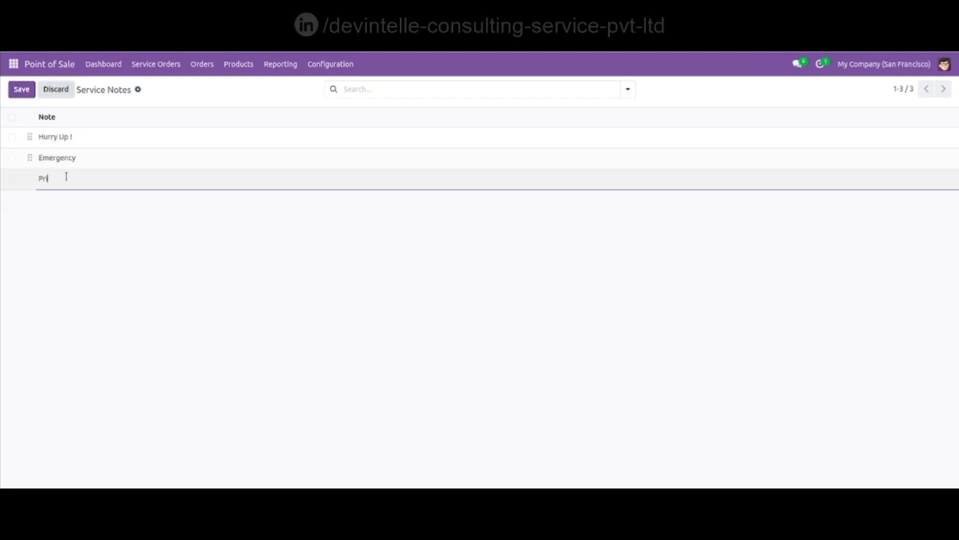
pyautogui.click(21, 89)
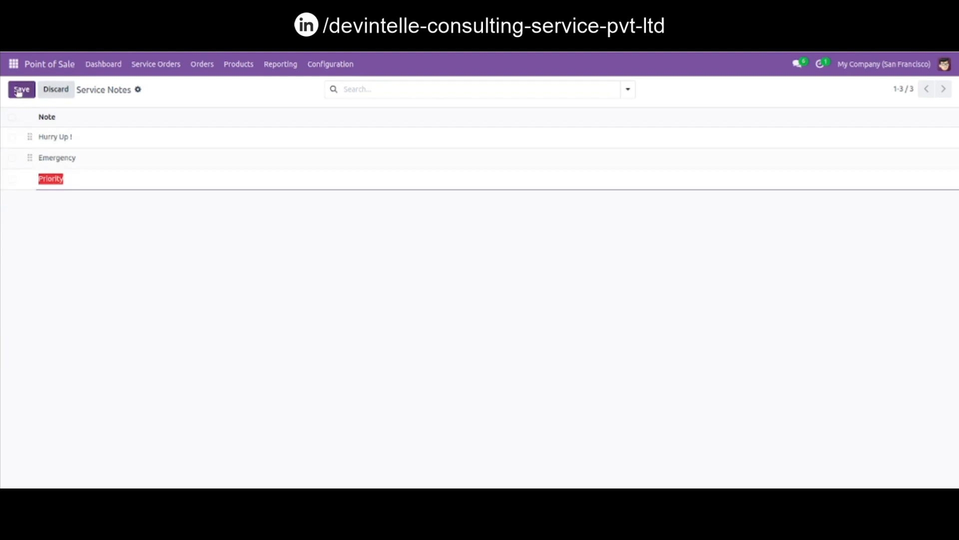
# Enable Service Management under Product & PoS categories in the Point of Sale settings.
pyautogui.click(332, 64)
pyautogui.click(334, 91)
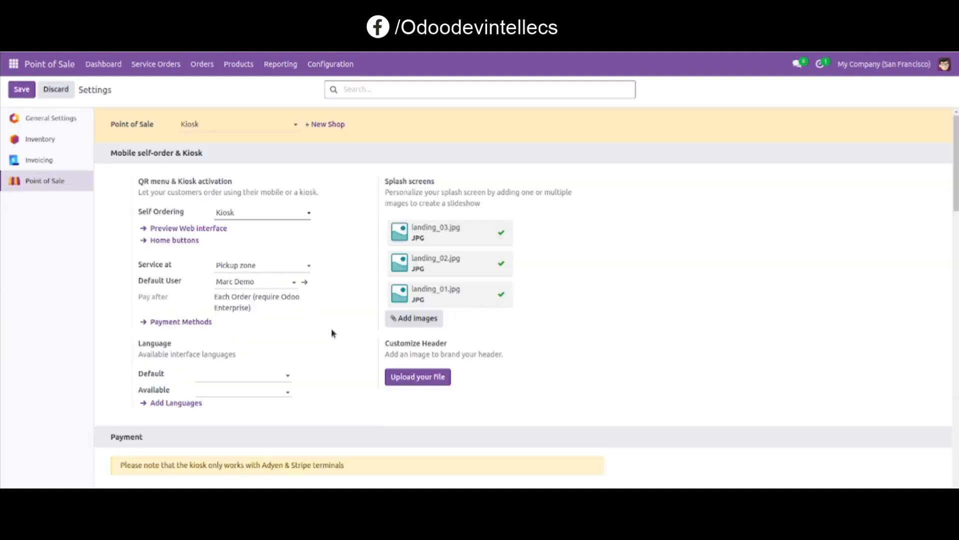
pyautogui.scroll(-10, 331, 334)
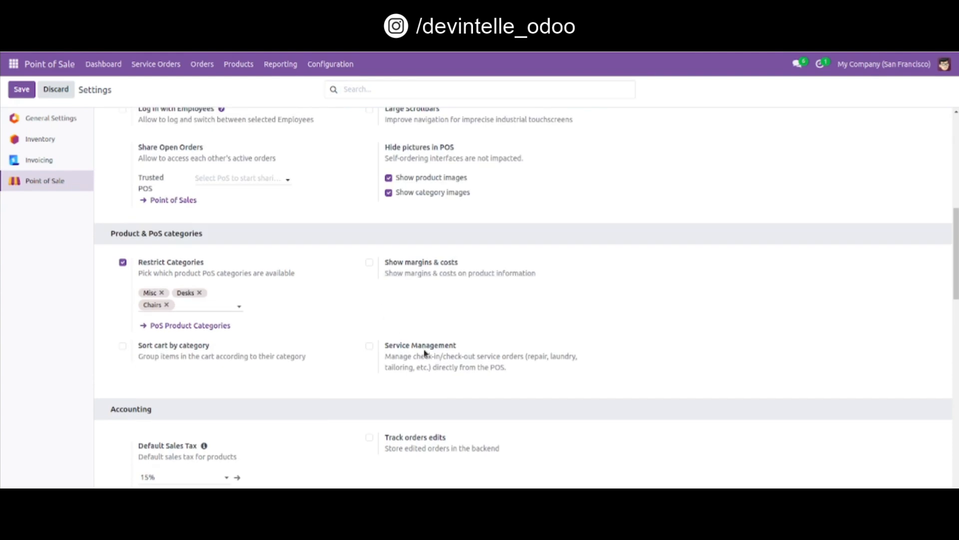
pyautogui.scroll(-2, 425, 352)
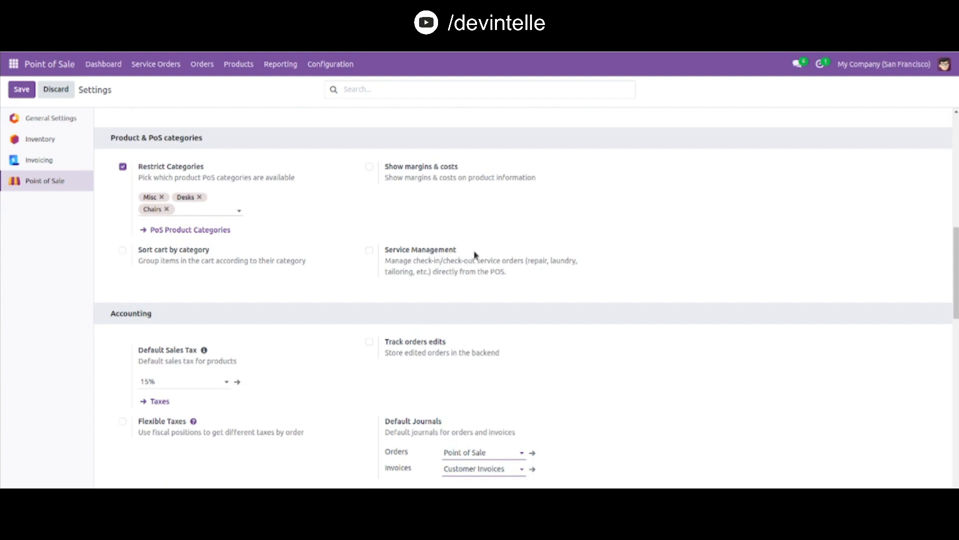
pyautogui.click(370, 251)
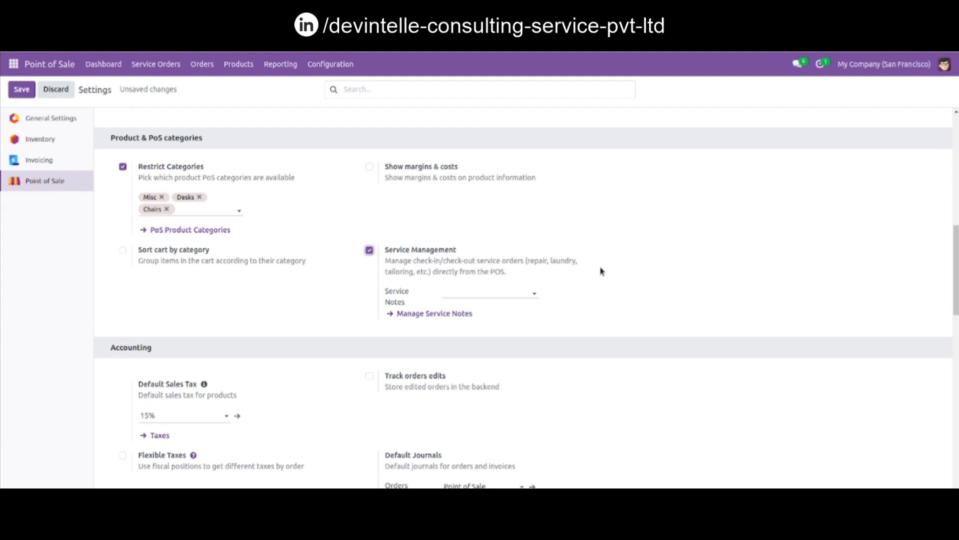
# Assign the service notes "Hurry Up !", "Emergency" and "Priority" to Service Management and save the settings.
pyautogui.click(478, 289)
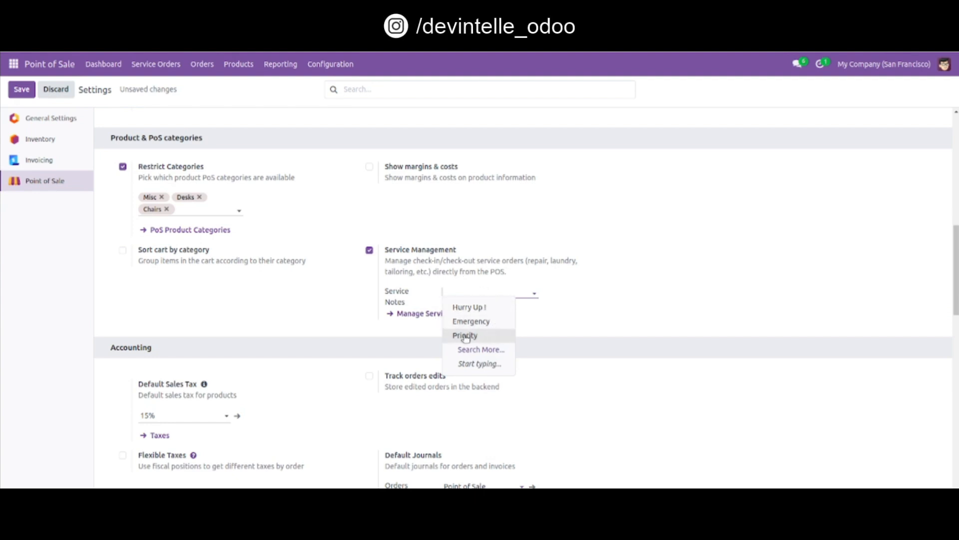
pyautogui.click(469, 307)
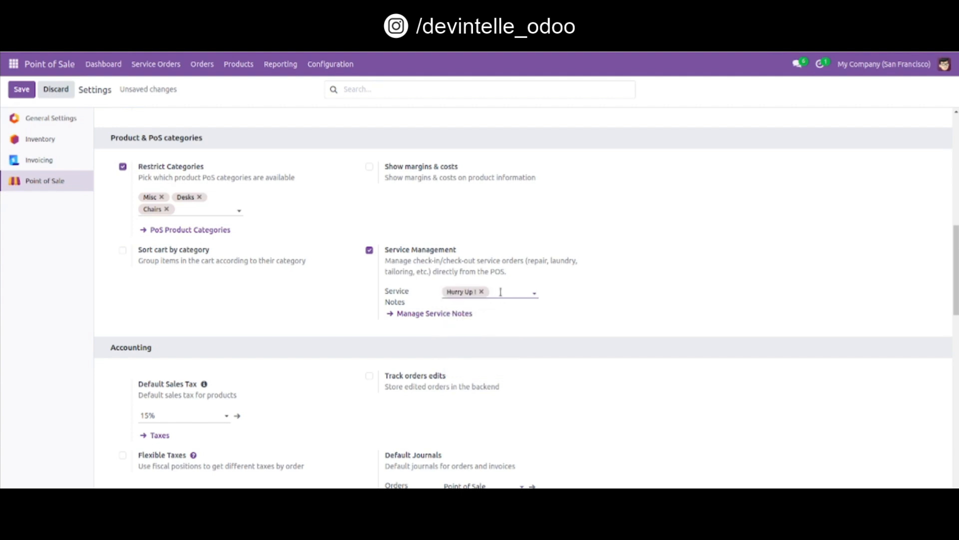
pyautogui.click(507, 292)
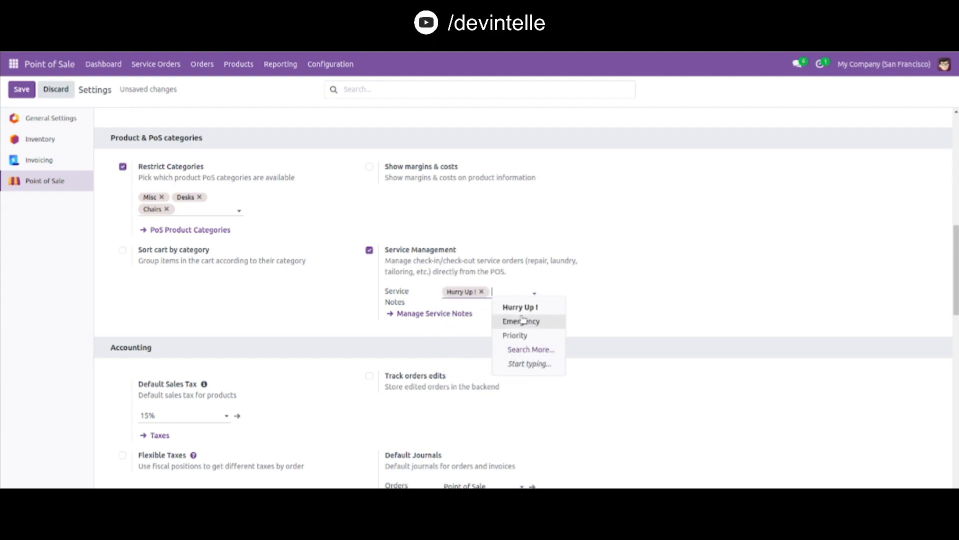
pyautogui.click(526, 316)
pyautogui.click(515, 299)
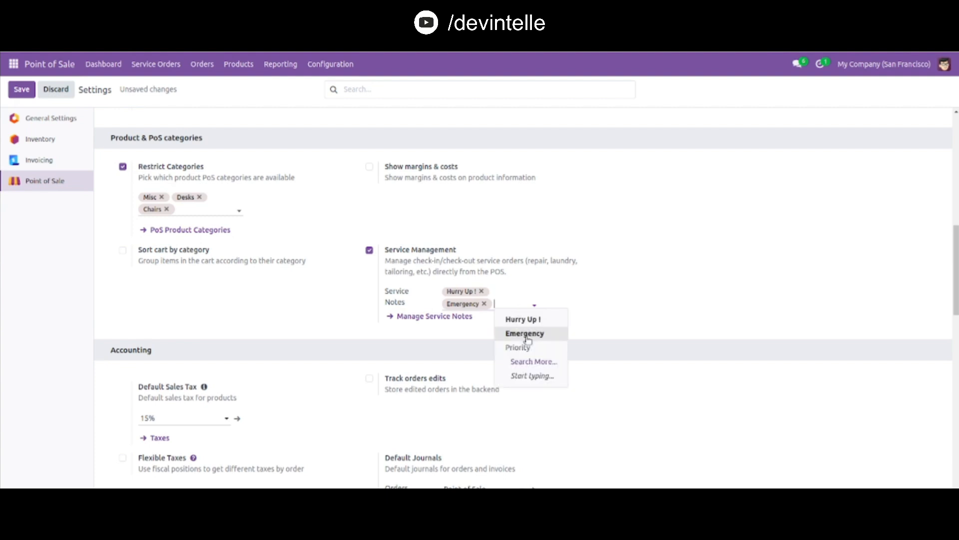
pyautogui.click(520, 347)
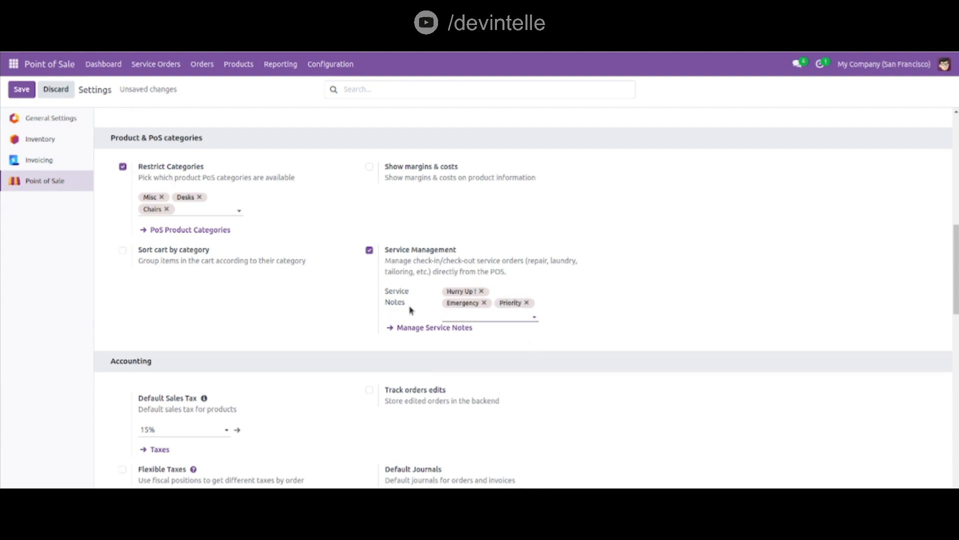
pyautogui.click(19, 91)
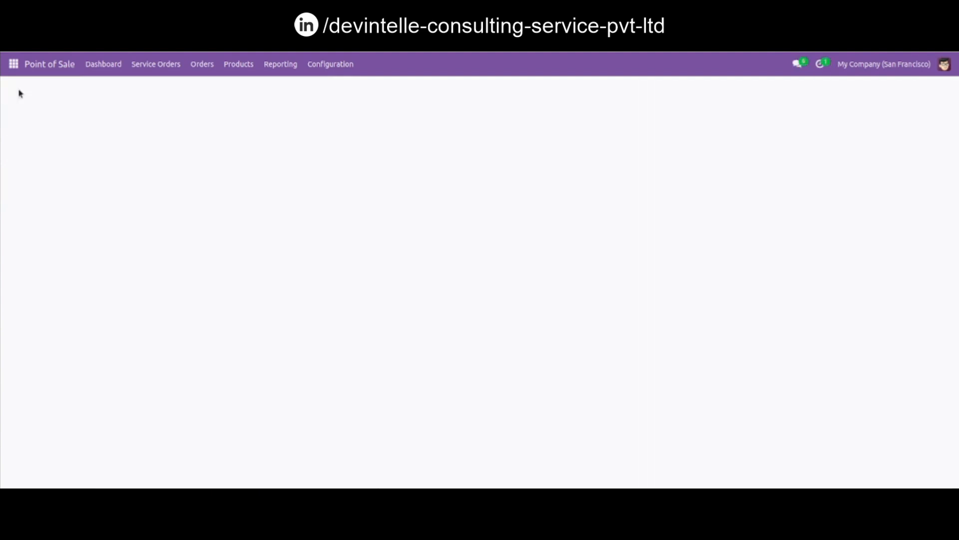
# Open the Furniture Shop register from the Point of Sale dashboard, keeping the proposed opening cash.
pyautogui.click(97, 69)
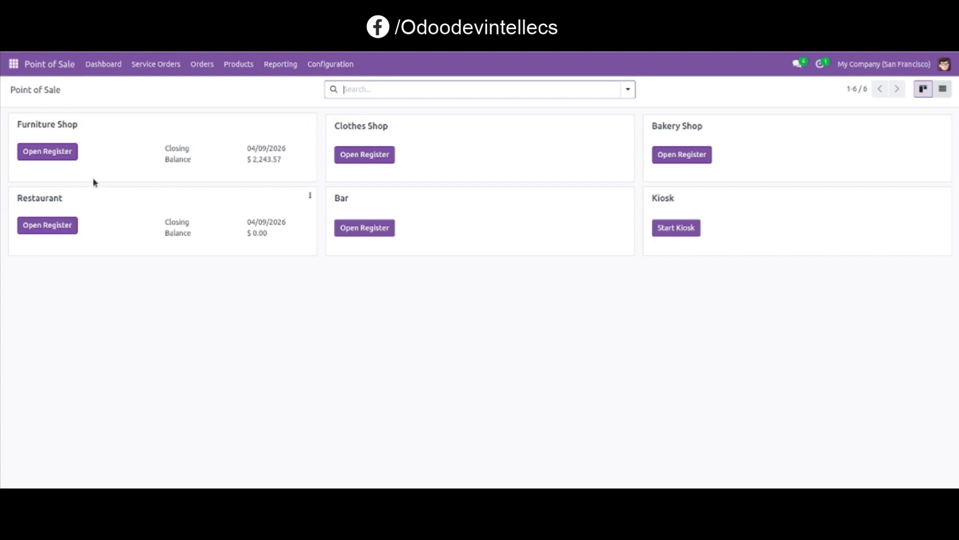
pyautogui.click(46, 154)
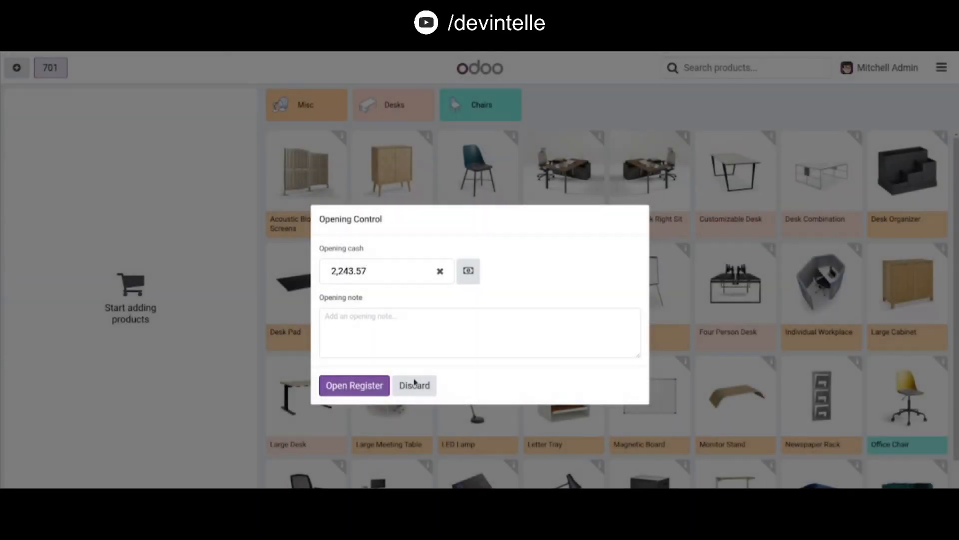
pyautogui.click(356, 386)
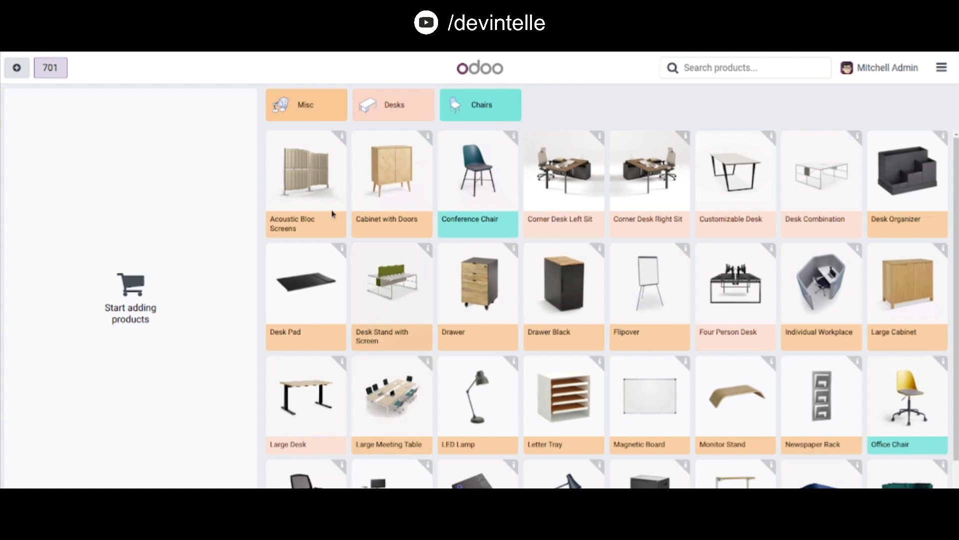
# Add one Acoustic Bloc Screens in Wood to the order and assign the Ready Mat contact as customer.
pyautogui.click(320, 194)
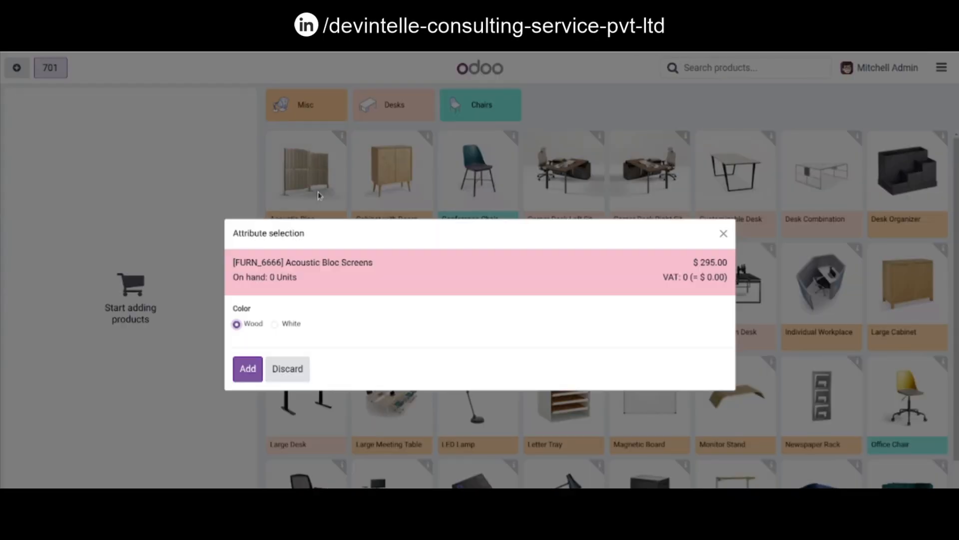
pyautogui.click(255, 364)
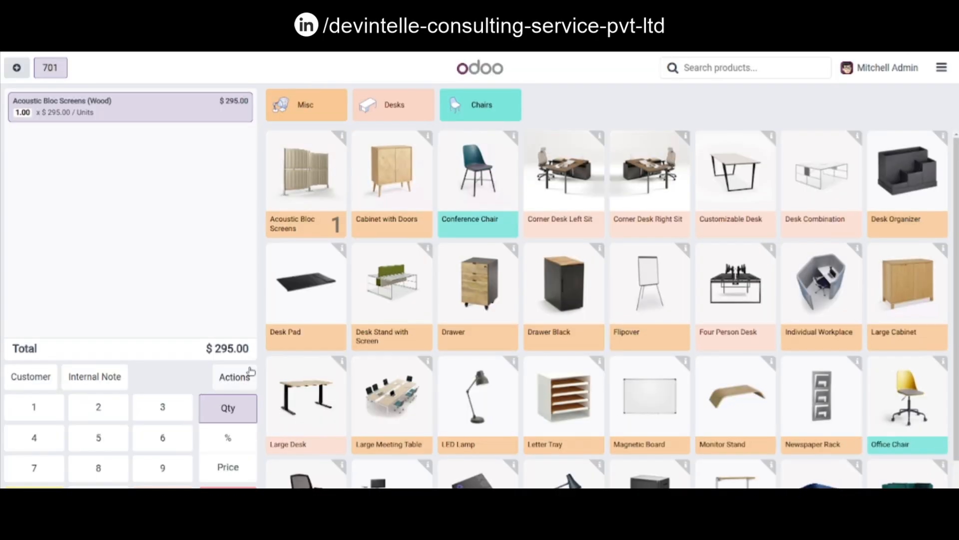
pyautogui.click(43, 378)
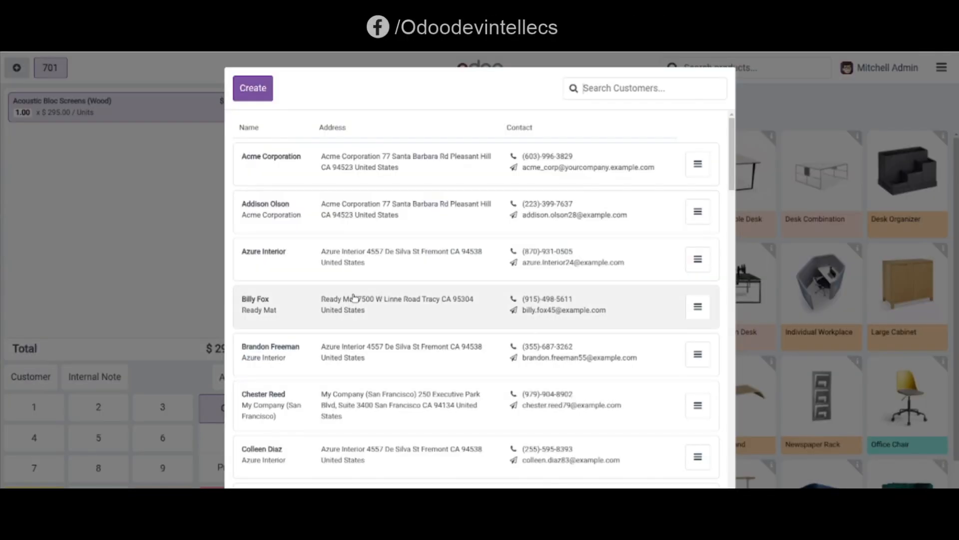
pyautogui.click(298, 316)
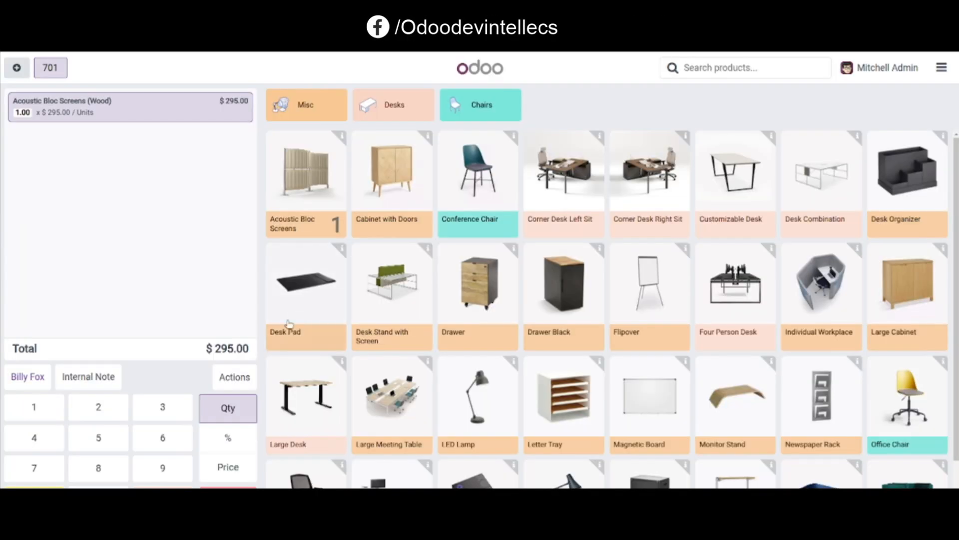
# Apply the predefined service note "Hurry Up !" to the Acoustic Bloc Screens order line.
pyautogui.click(234, 381)
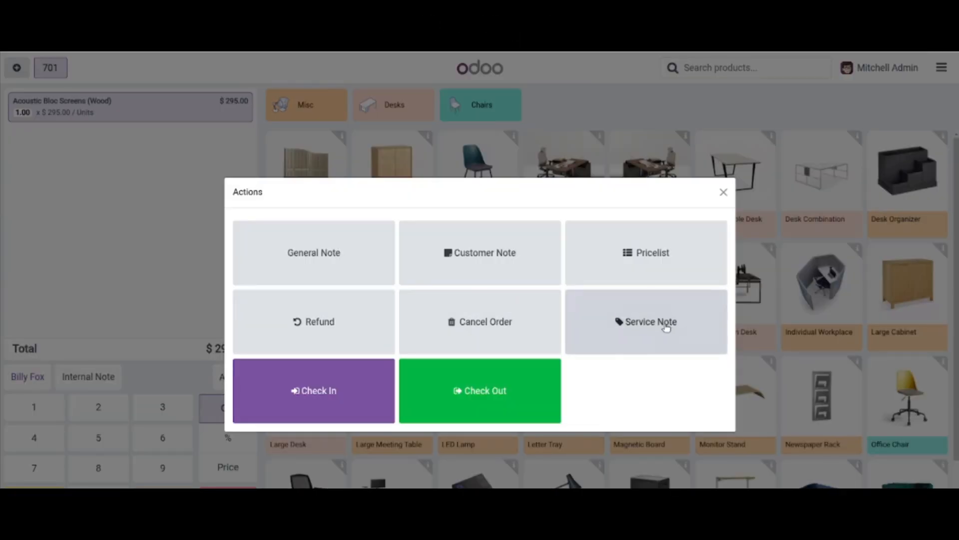
pyautogui.click(667, 326)
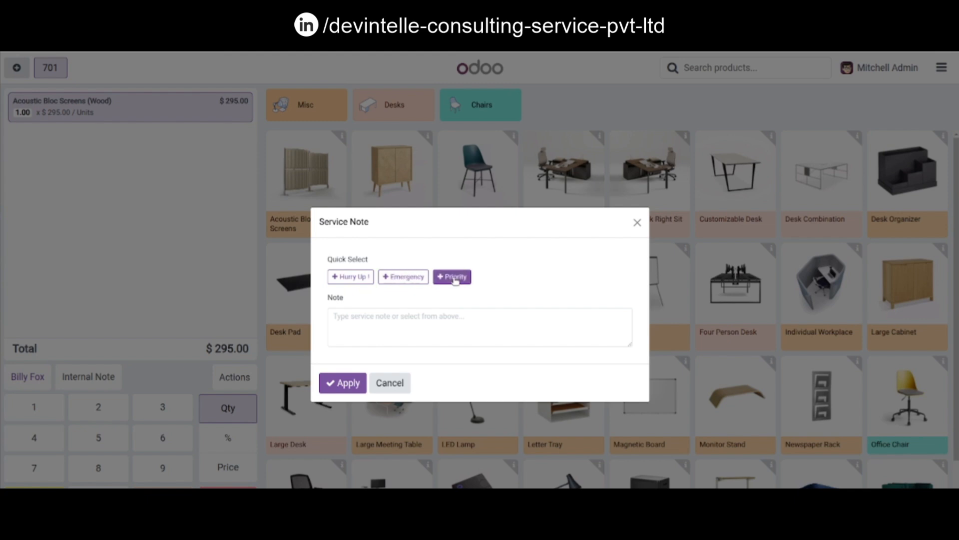
pyautogui.click(347, 276)
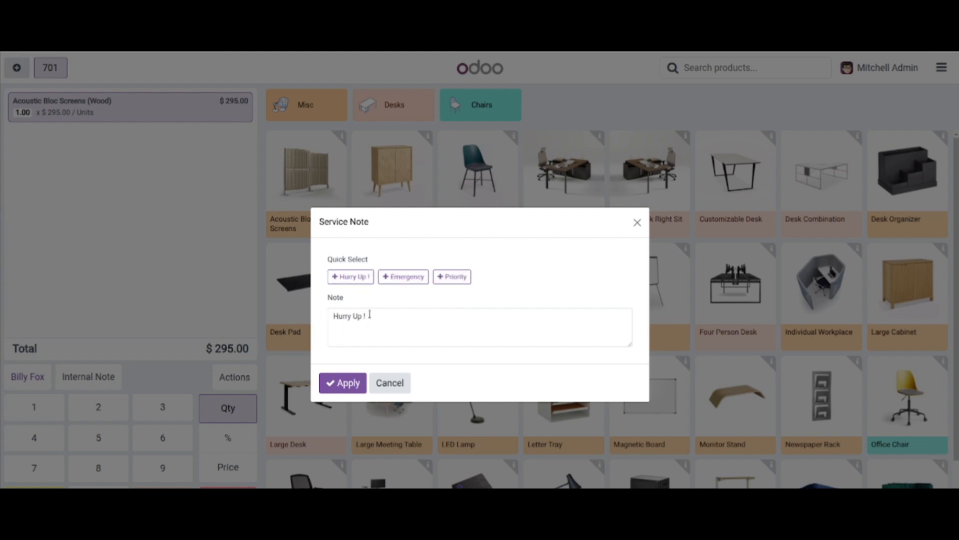
pyautogui.click(351, 389)
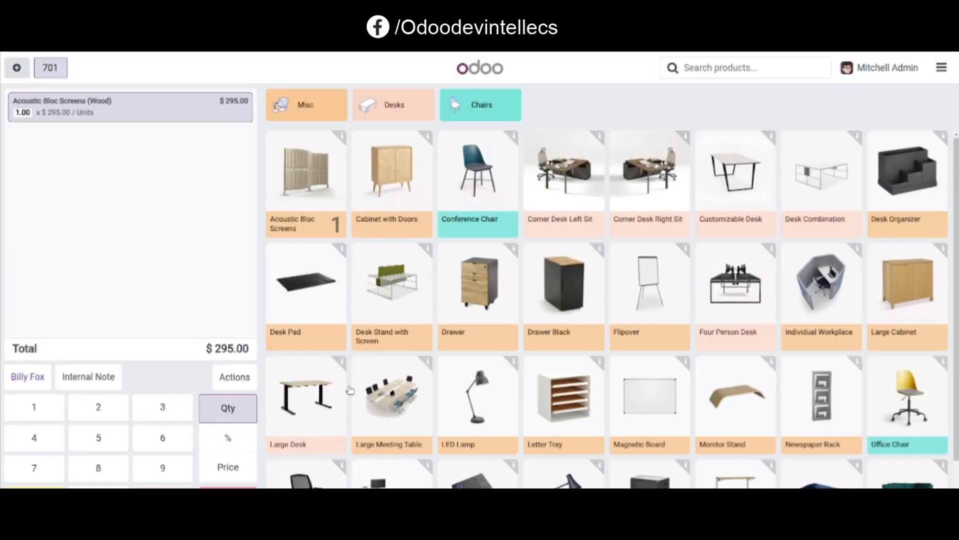
# Start a service check-in for the order and set its expected completion to 09/04/2026, 18:48.
pyautogui.click(232, 377)
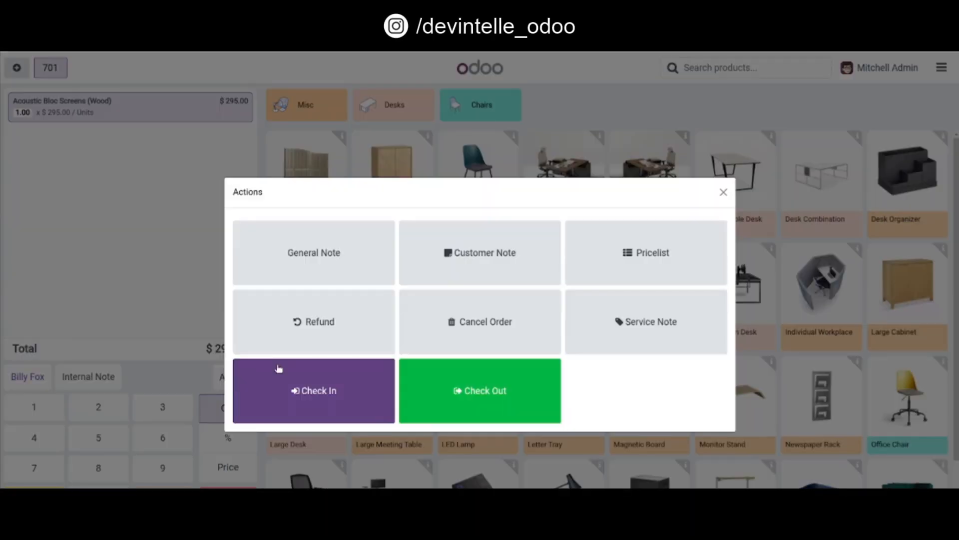
pyautogui.click(326, 407)
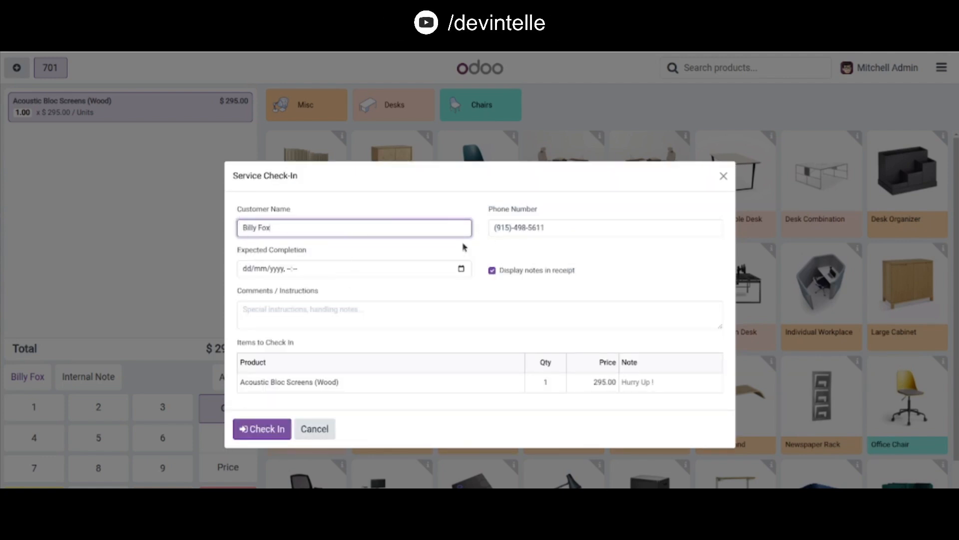
pyautogui.click(461, 270)
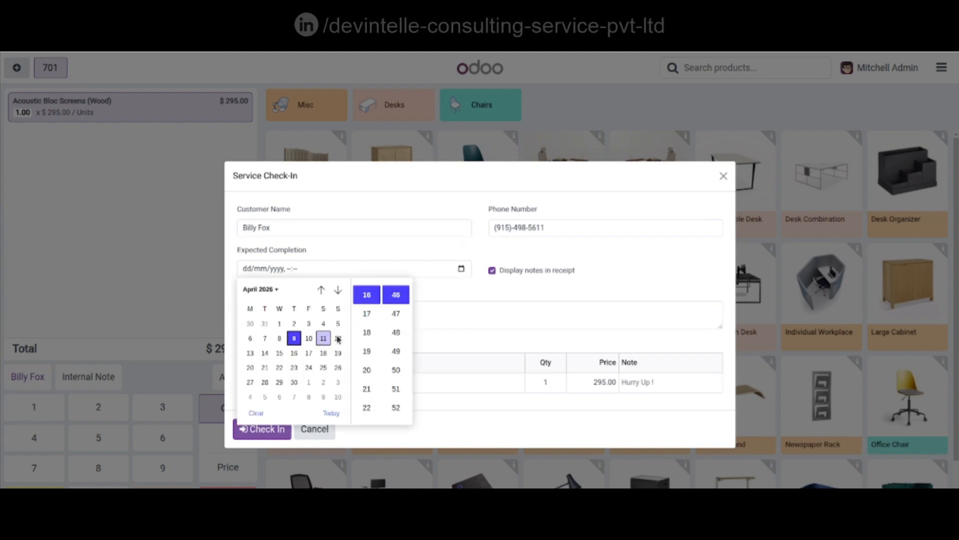
pyautogui.click(367, 332)
pyautogui.click(396, 333)
pyautogui.click(505, 313)
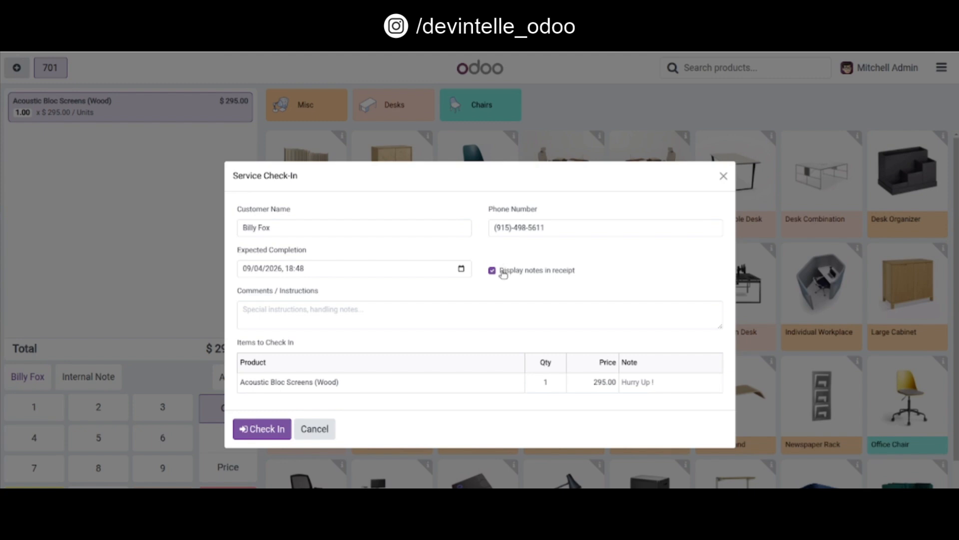
# Enter "important..." as the check-in comments and complete the service check-in.
pyautogui.click(293, 312)
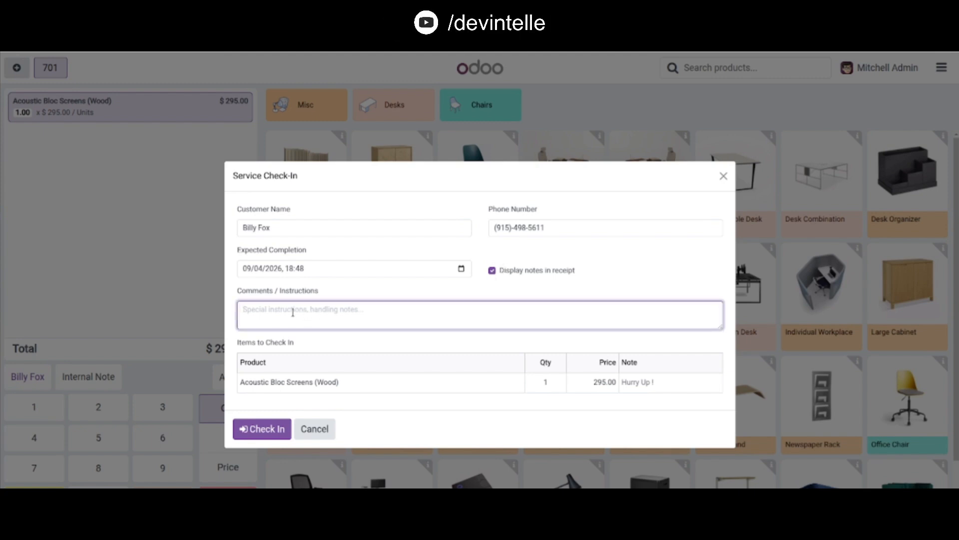
pyautogui.write('im')
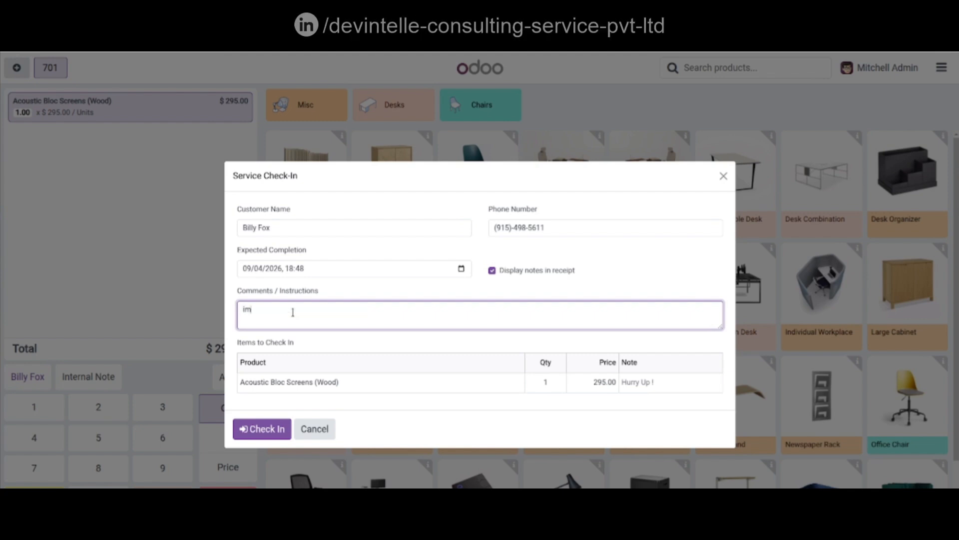
pyautogui.write('portnant..')
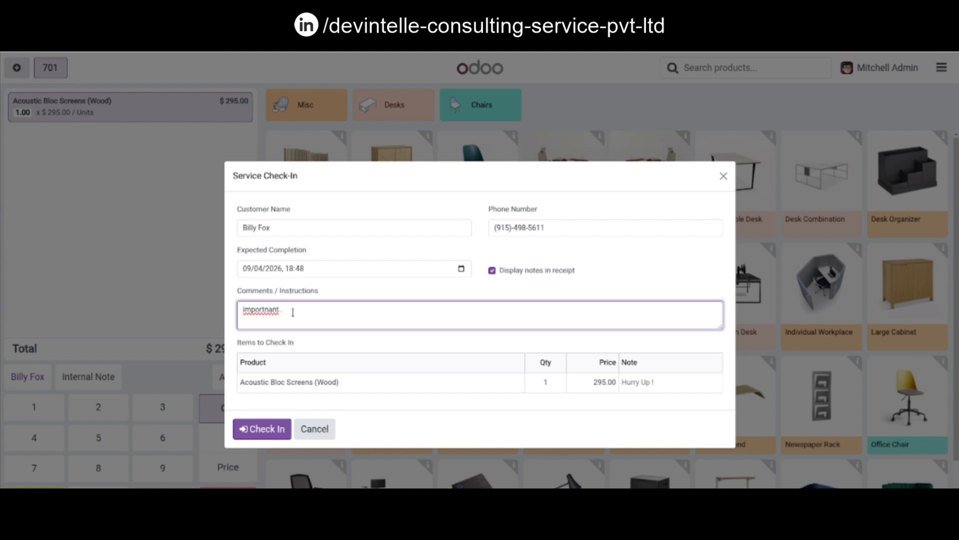
pyautogui.press('BackSpace')
pyautogui.press('BackSpace')
pyautogui.press('BackSpace')
pyautogui.press('BackSpace')
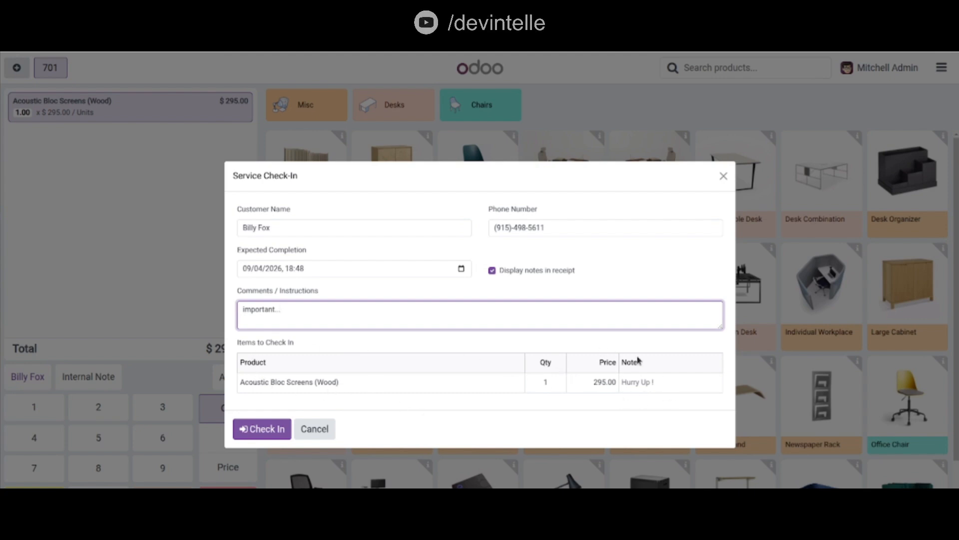
pyautogui.click(273, 422)
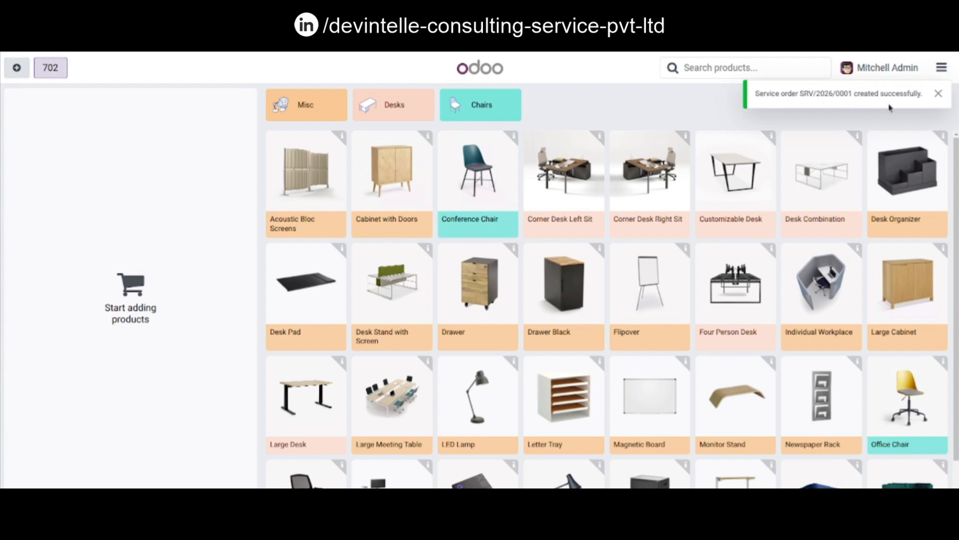
# Open the newly checked-in service order in the Point of Sale backend and view its items and comments.
pyautogui.click(943, 70)
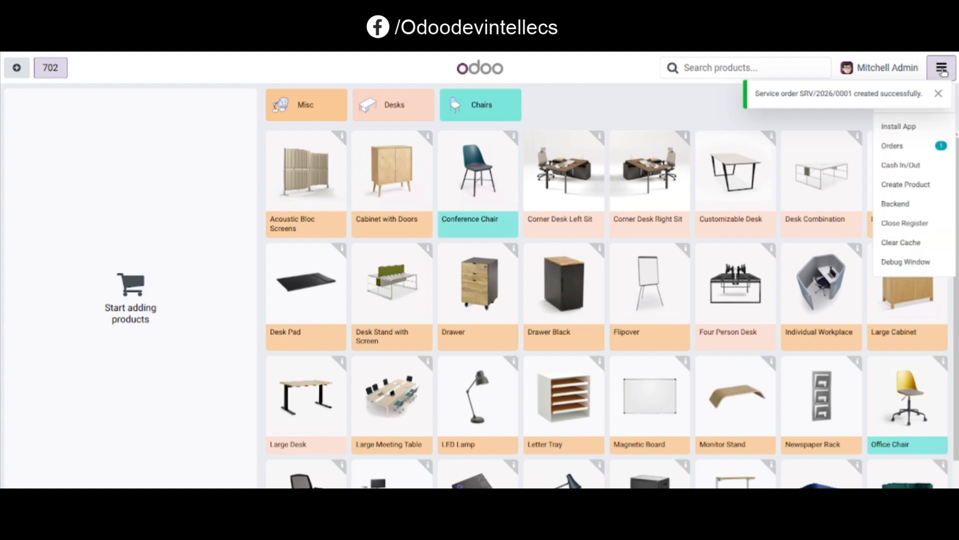
pyautogui.click(898, 209)
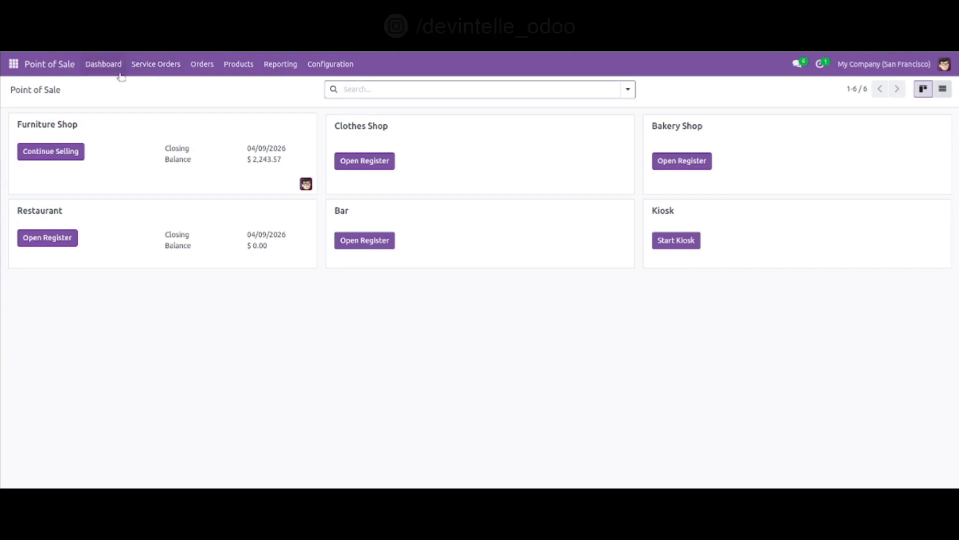
pyautogui.click(163, 67)
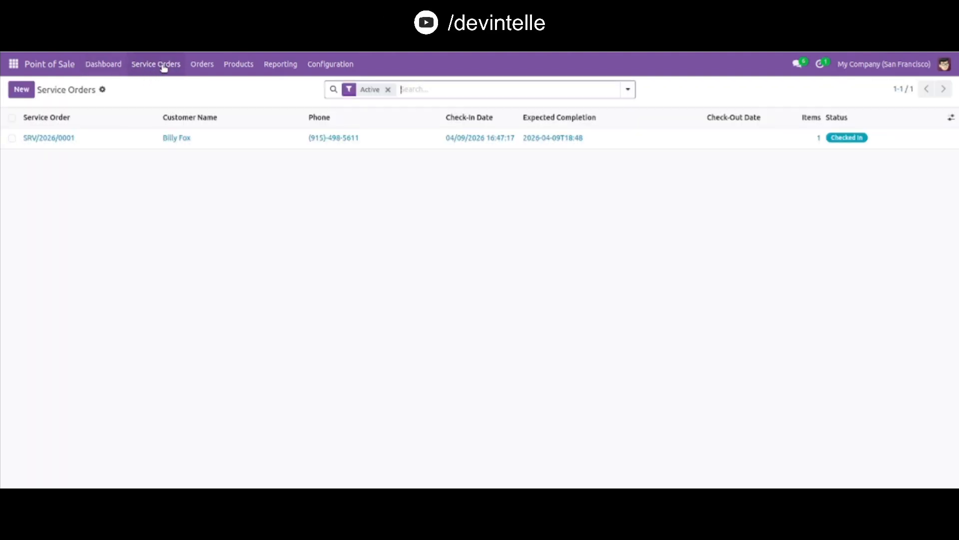
pyautogui.click(251, 146)
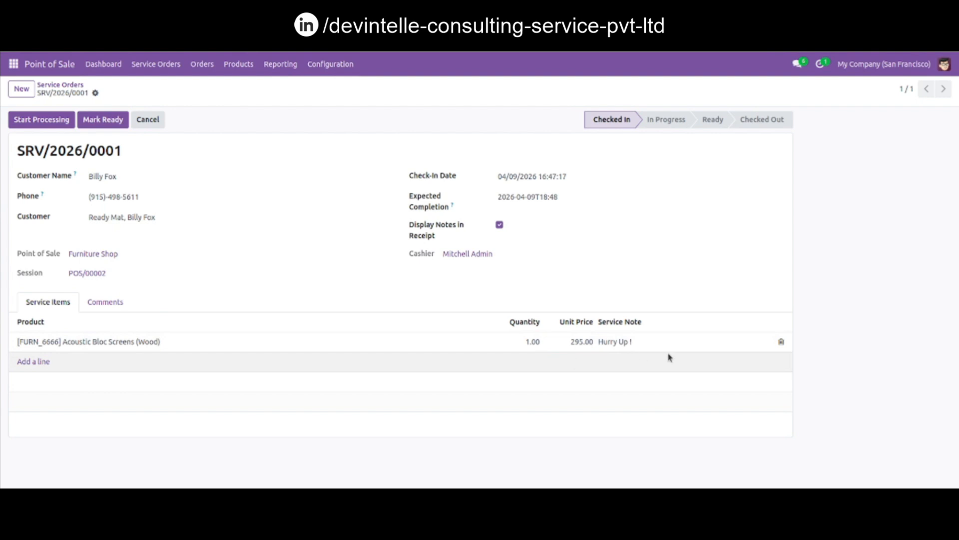
pyautogui.click(110, 300)
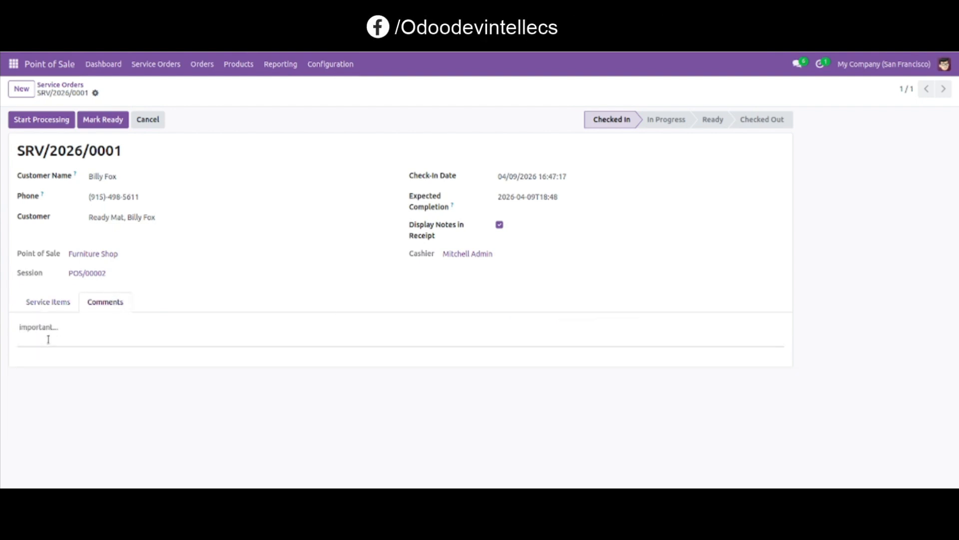
# Start processing the service order and mark it ready.
pyautogui.click(43, 120)
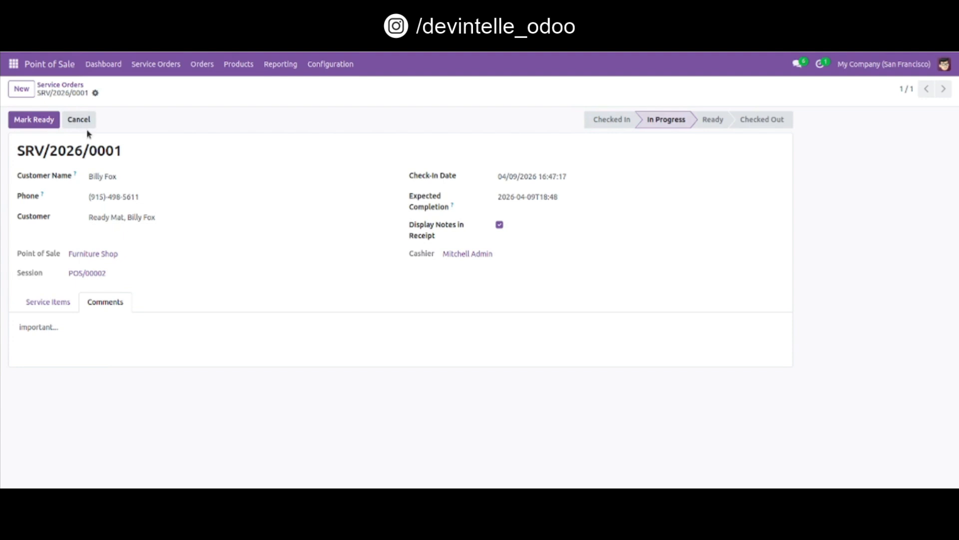
pyautogui.click(32, 118)
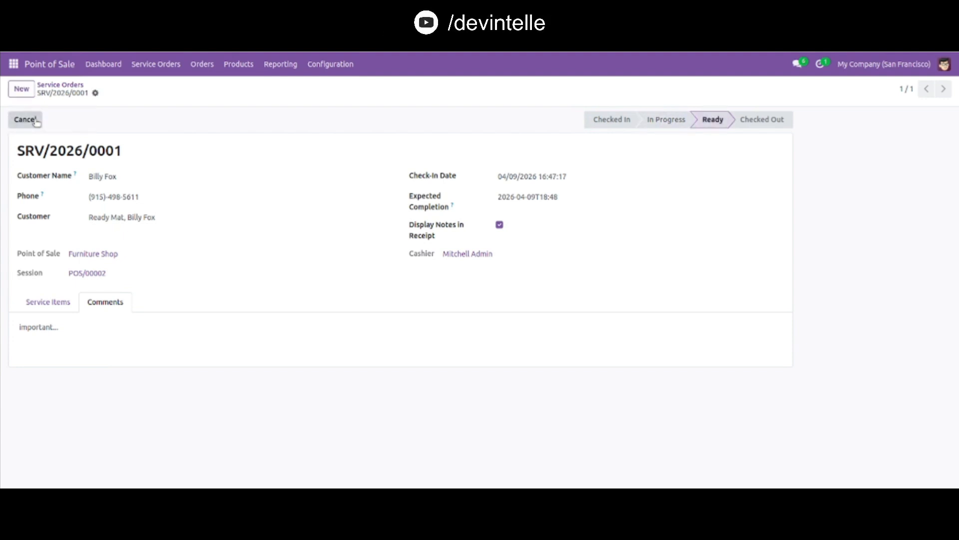
# Return to the Furniture Shop register and load the ready service order through service check-out.
pyautogui.click(98, 69)
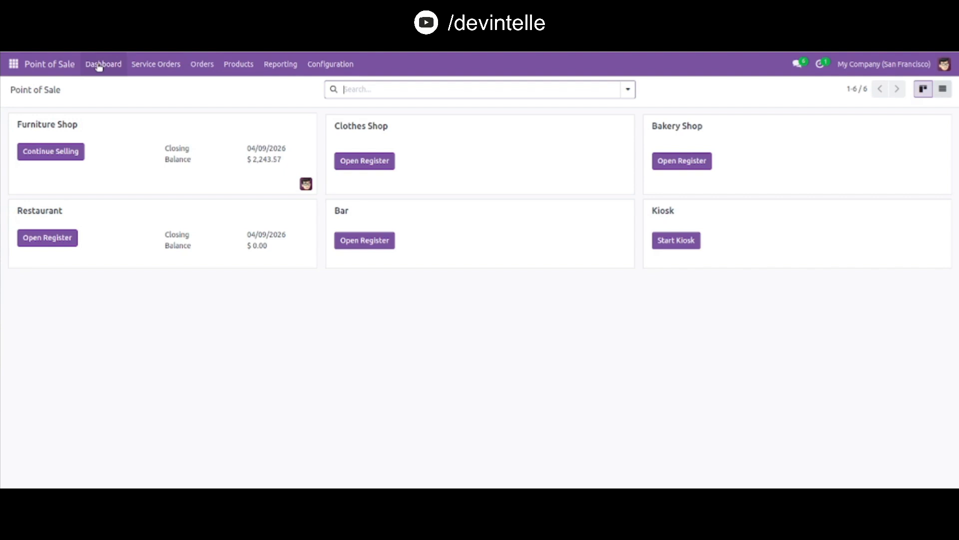
pyautogui.click(52, 151)
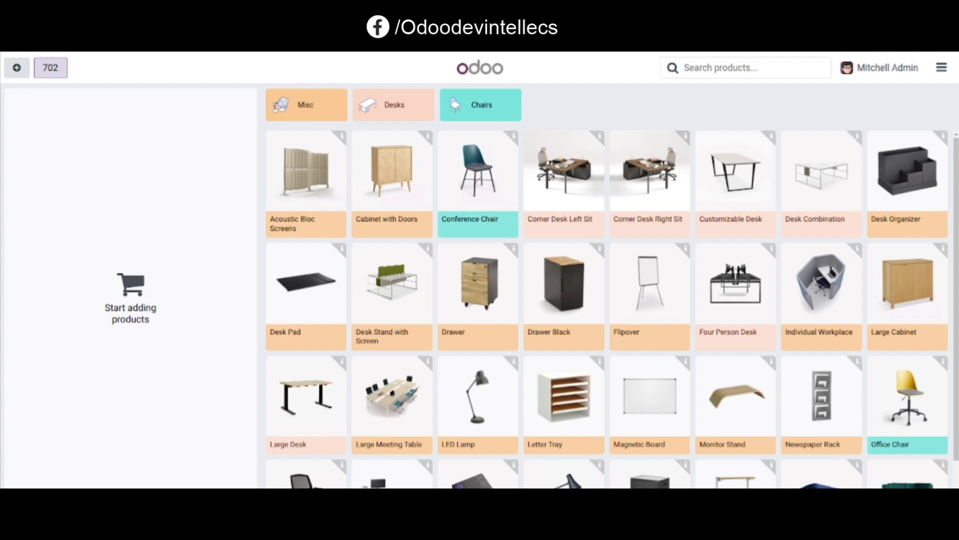
pyautogui.click(230, 520)
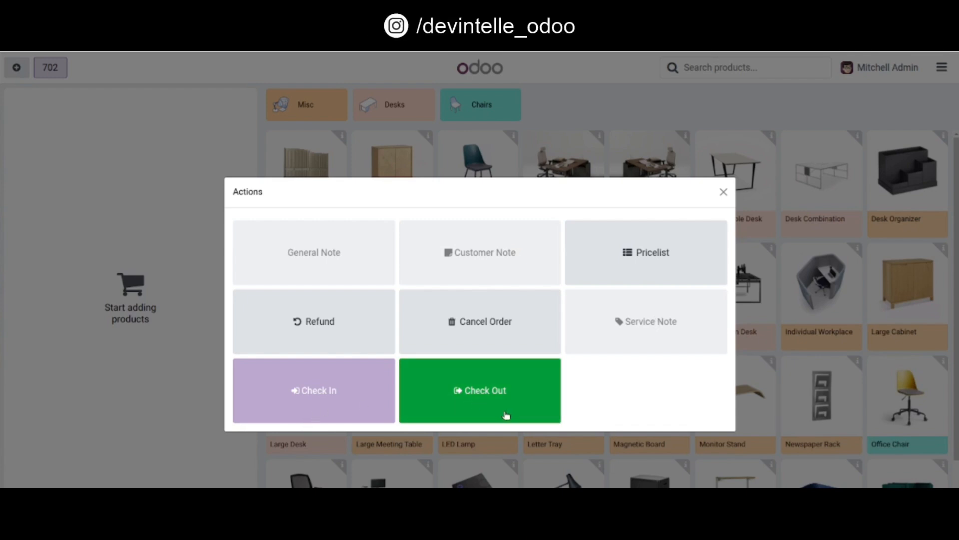
pyautogui.click(491, 397)
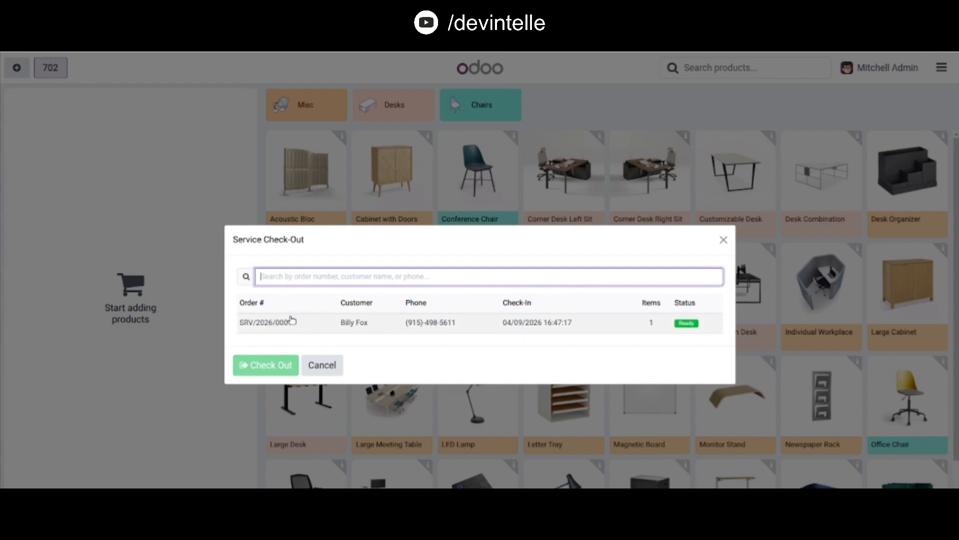
pyautogui.click(277, 323)
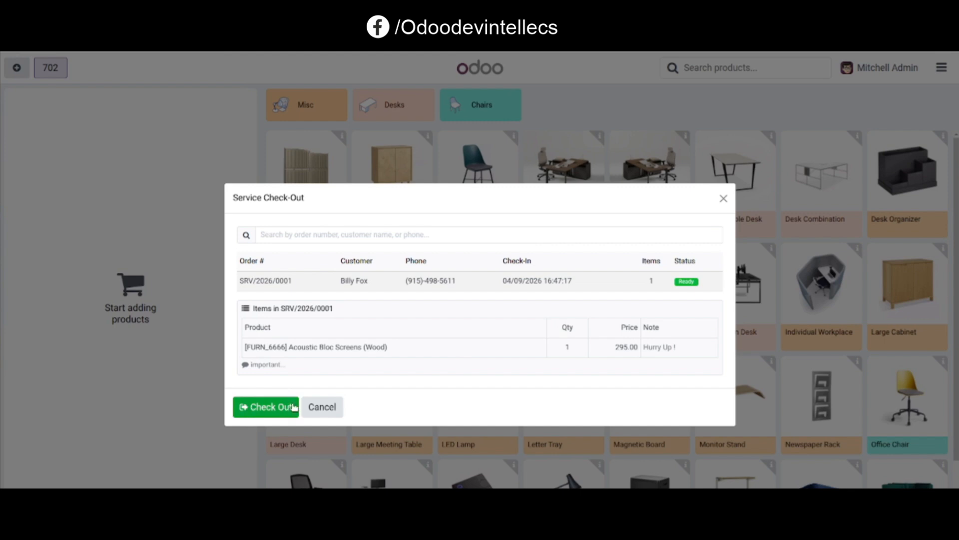
pyautogui.click(282, 408)
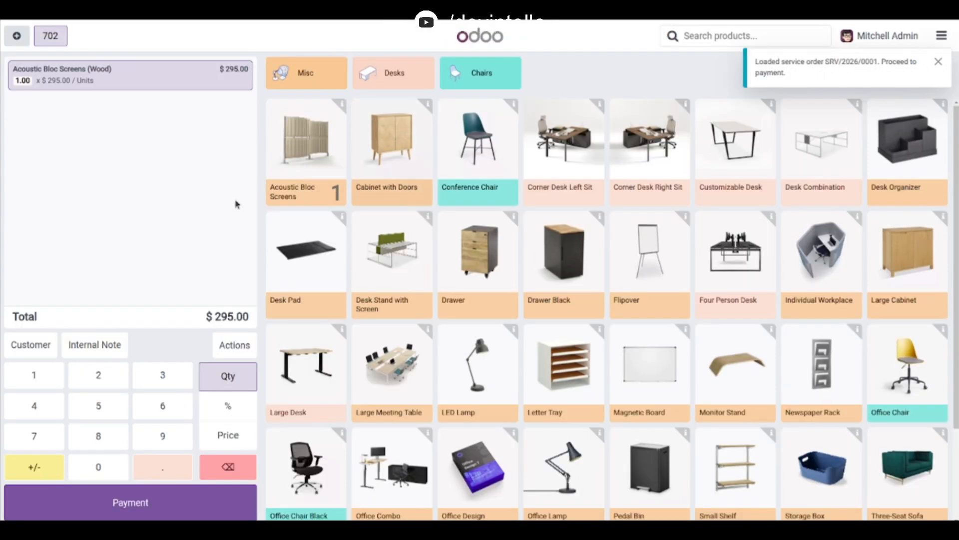
# Pay the order with Customer Account, assign the Ready Mat contact as customer, and validate the payment.
pyautogui.click(141, 503)
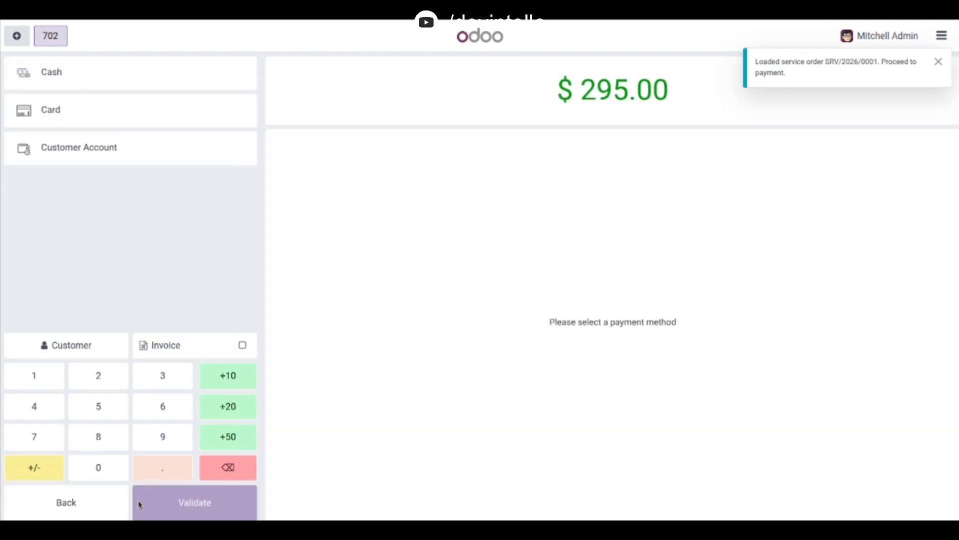
pyautogui.click(131, 154)
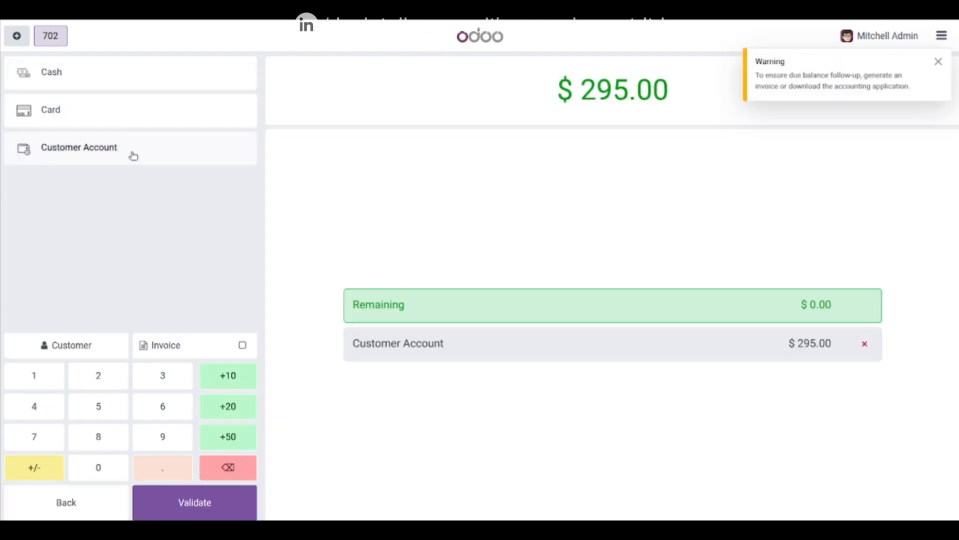
pyautogui.click(202, 504)
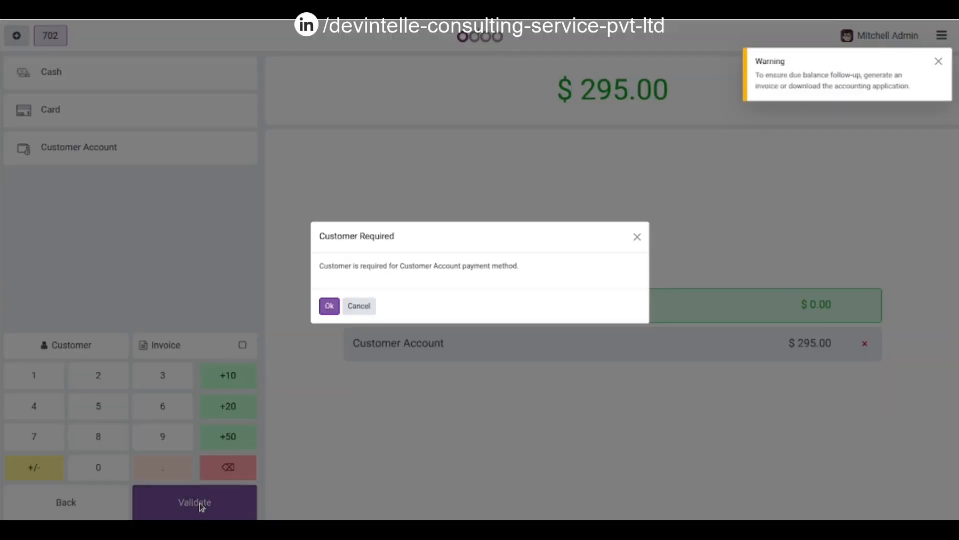
pyautogui.click(336, 305)
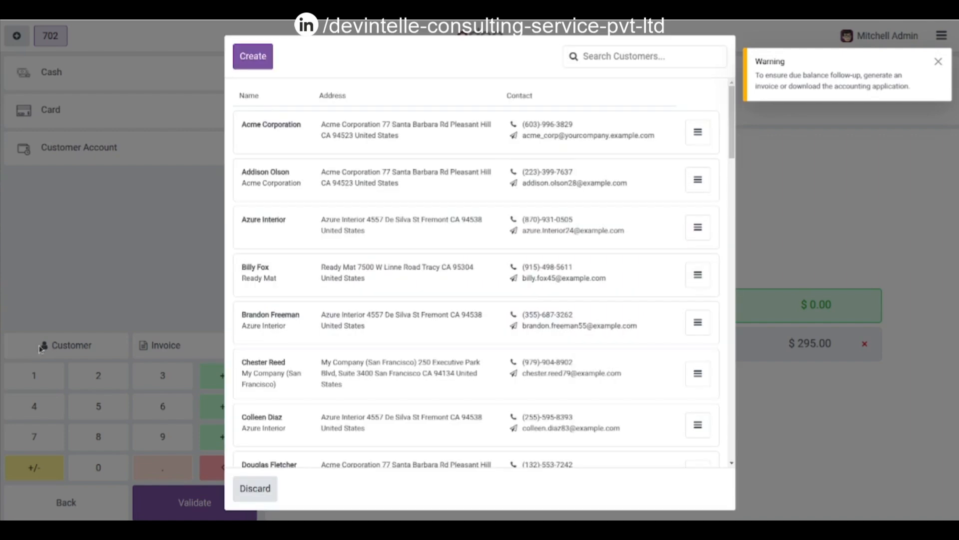
pyautogui.click(318, 276)
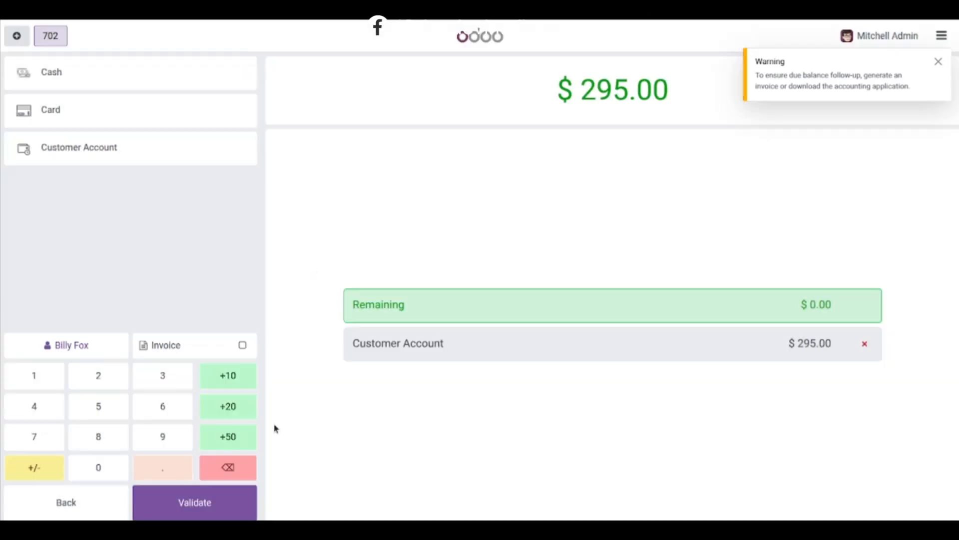
pyautogui.click(204, 509)
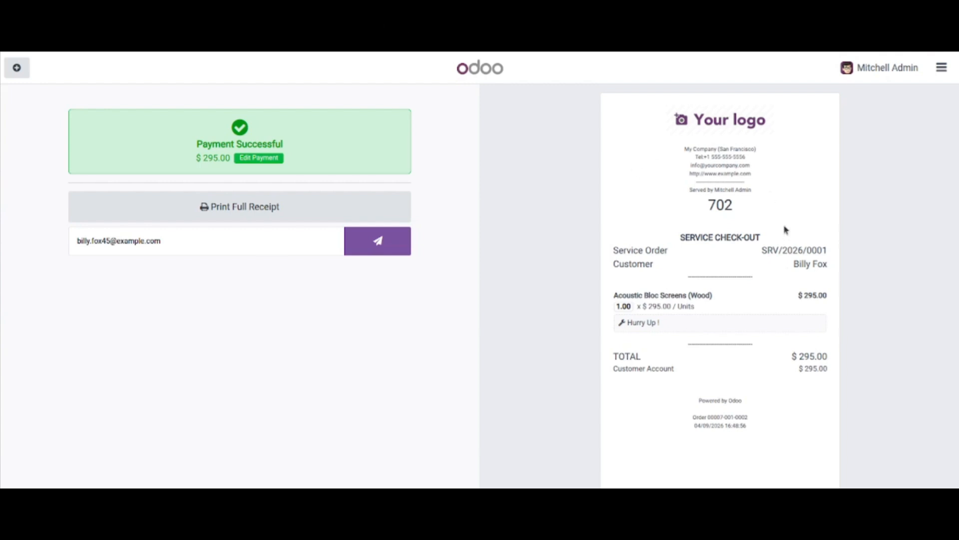